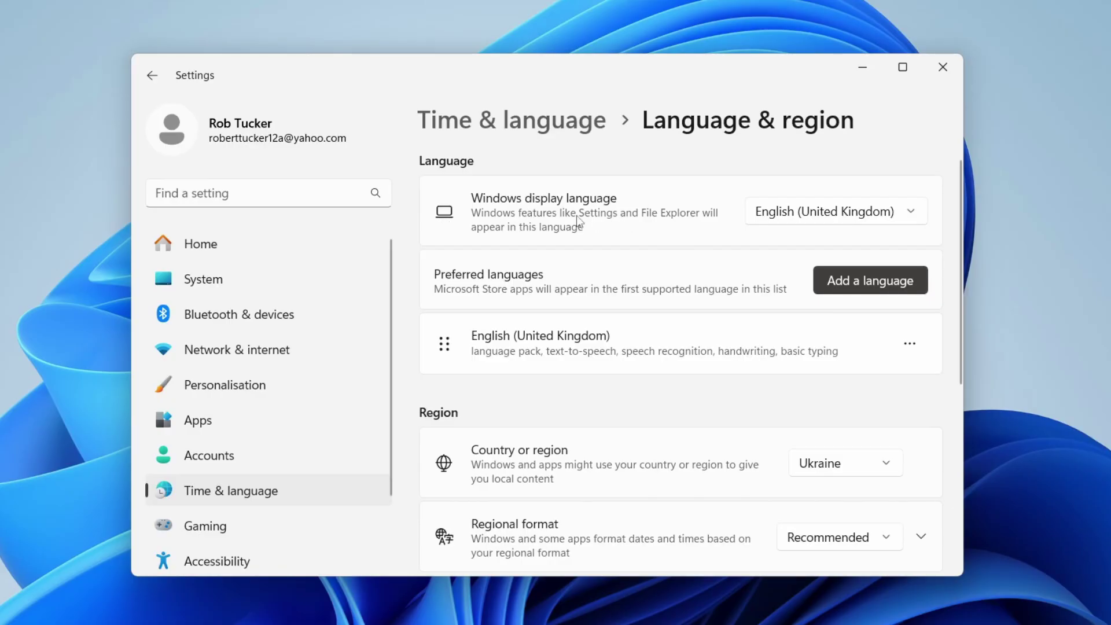
Review the current Windows display language choices without changing anything.
left_click(778, 218)
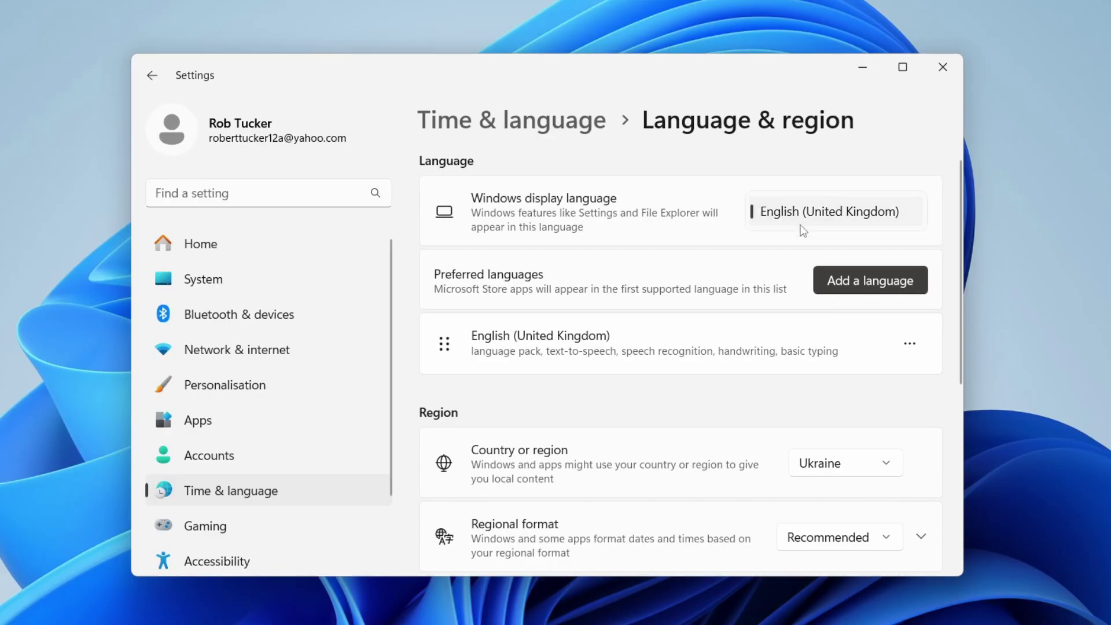
left_click(860, 214)
left_click(815, 217)
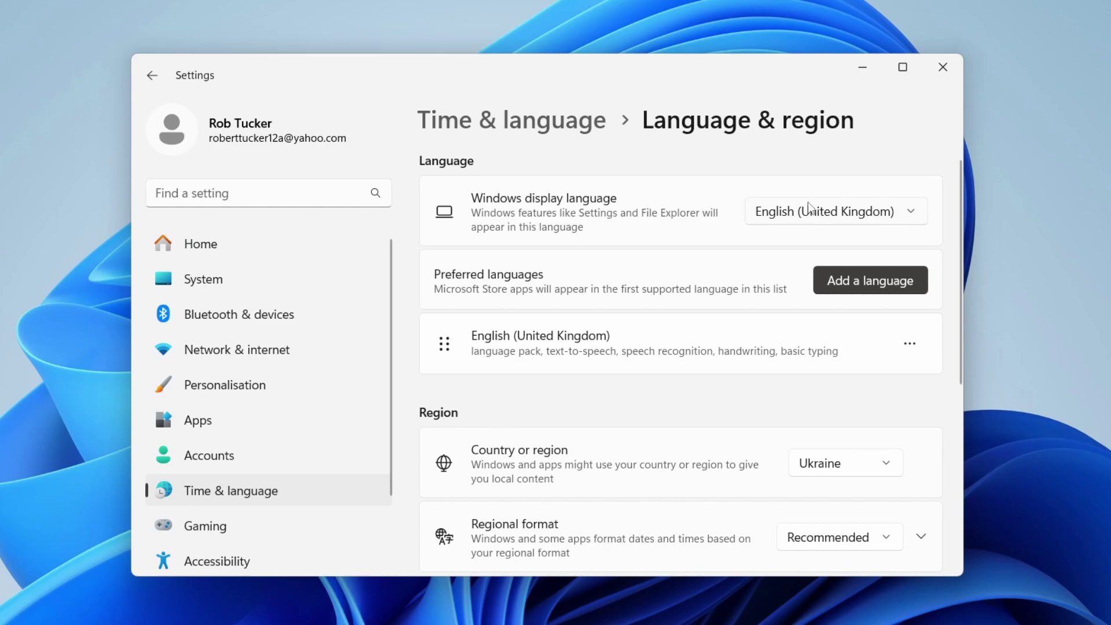
Add Deutsch (Deutschland) and install it with its optional language features.
left_click(853, 280)
mouse_move(546, 255)
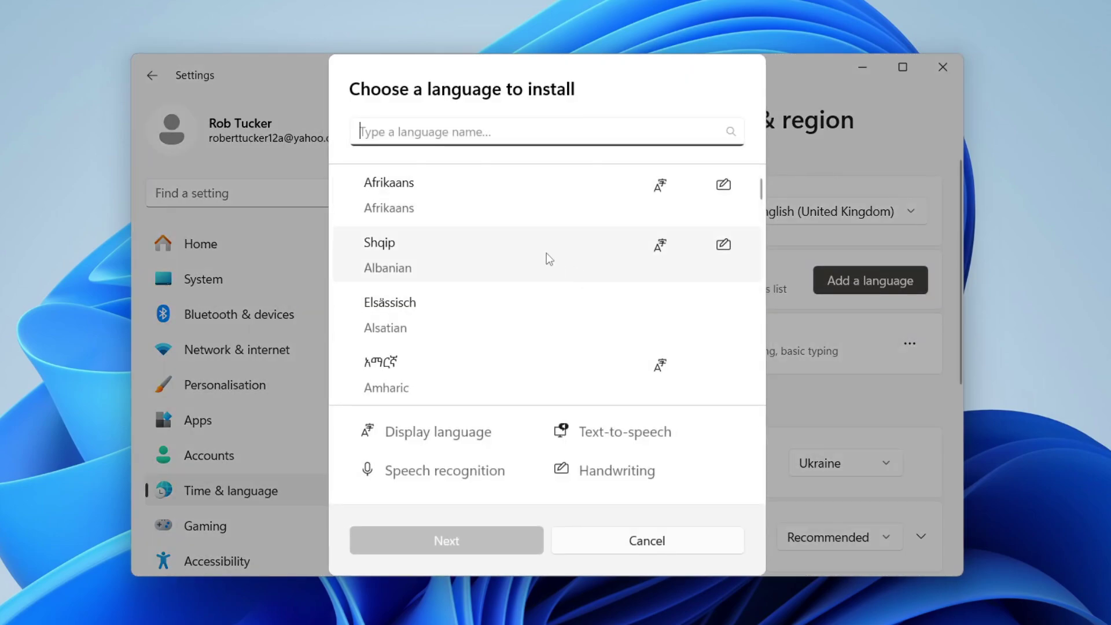
type("de")
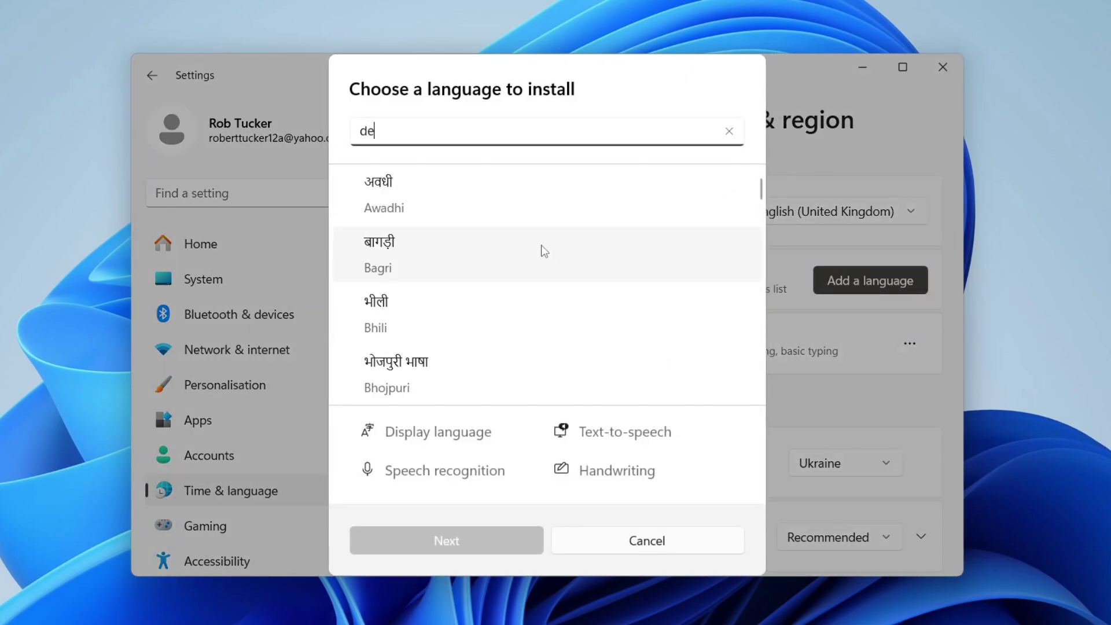
type("u")
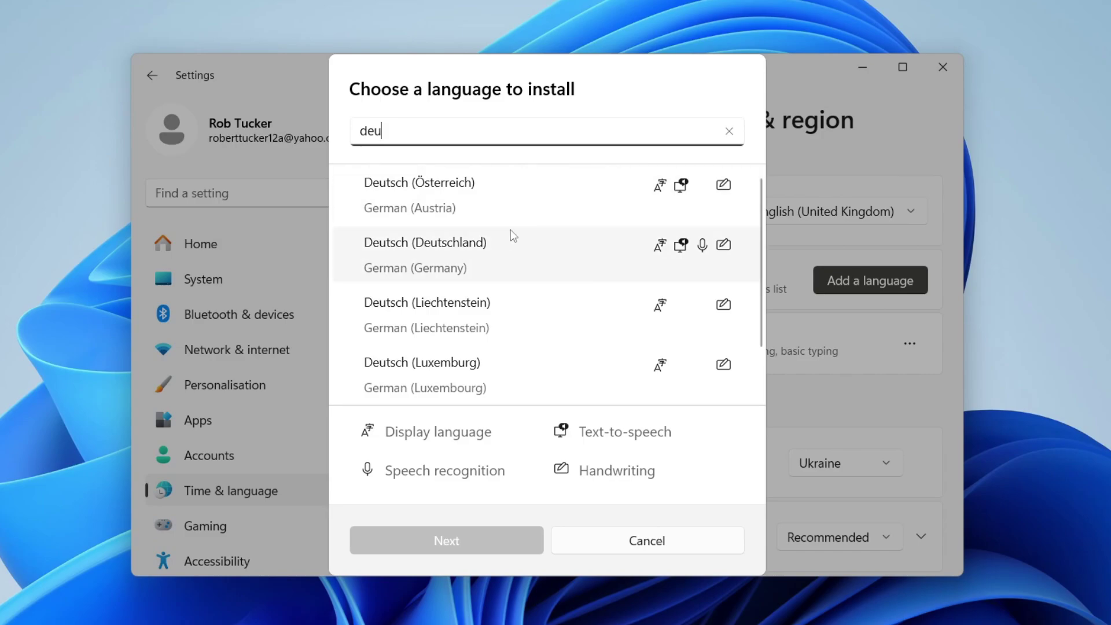
left_click(479, 248)
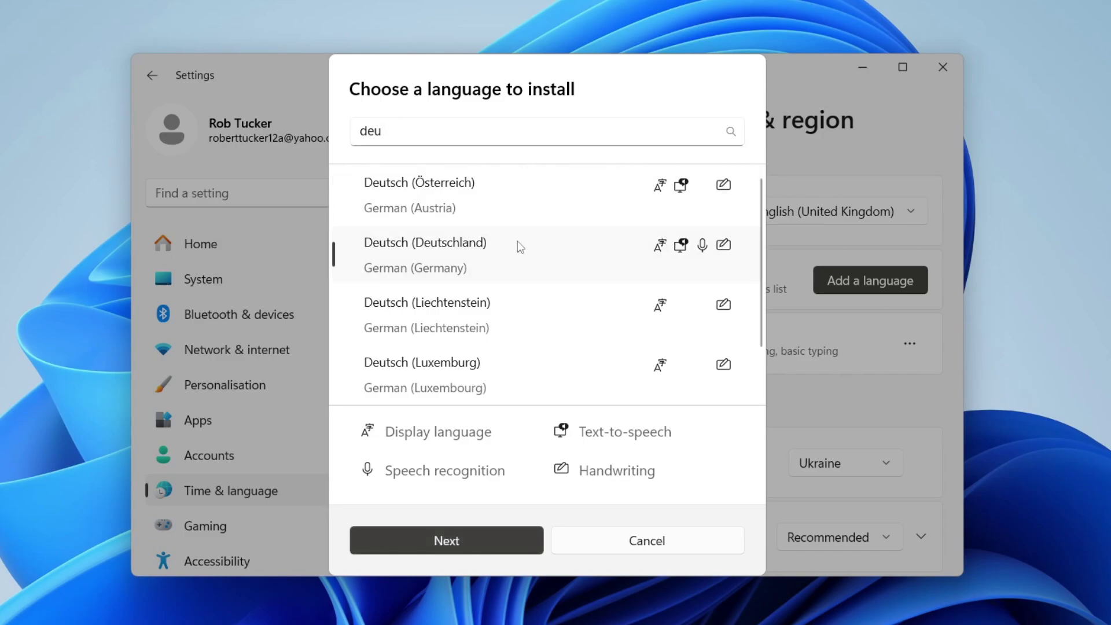
left_click(463, 537)
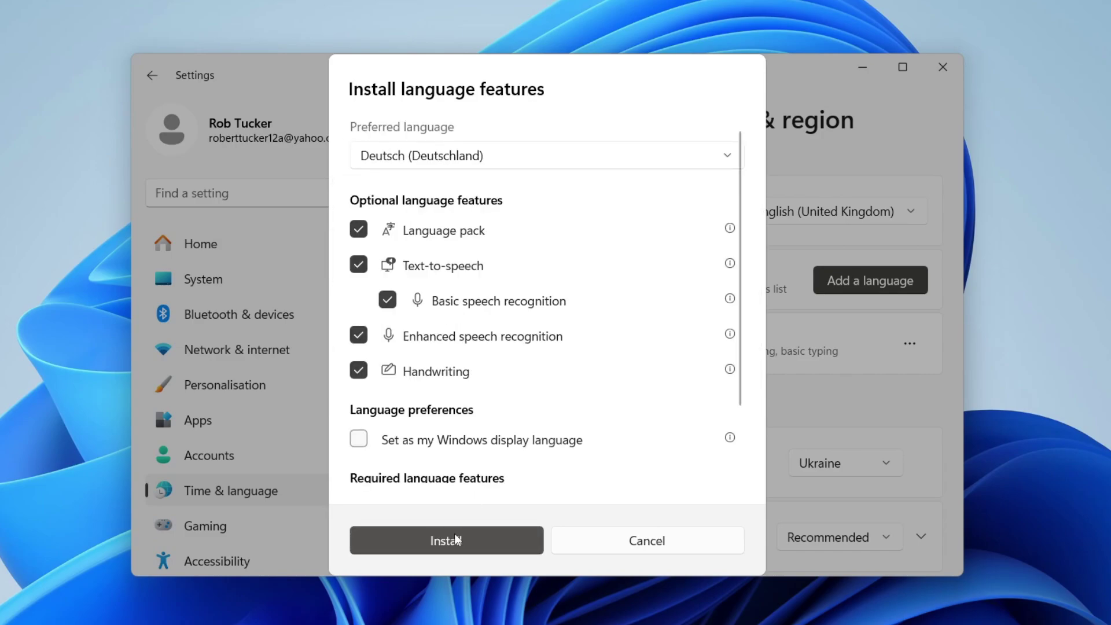
scroll(509, 248, "down", 1)
scroll(491, 303, "down", 1)
scroll(492, 303, "up", 2)
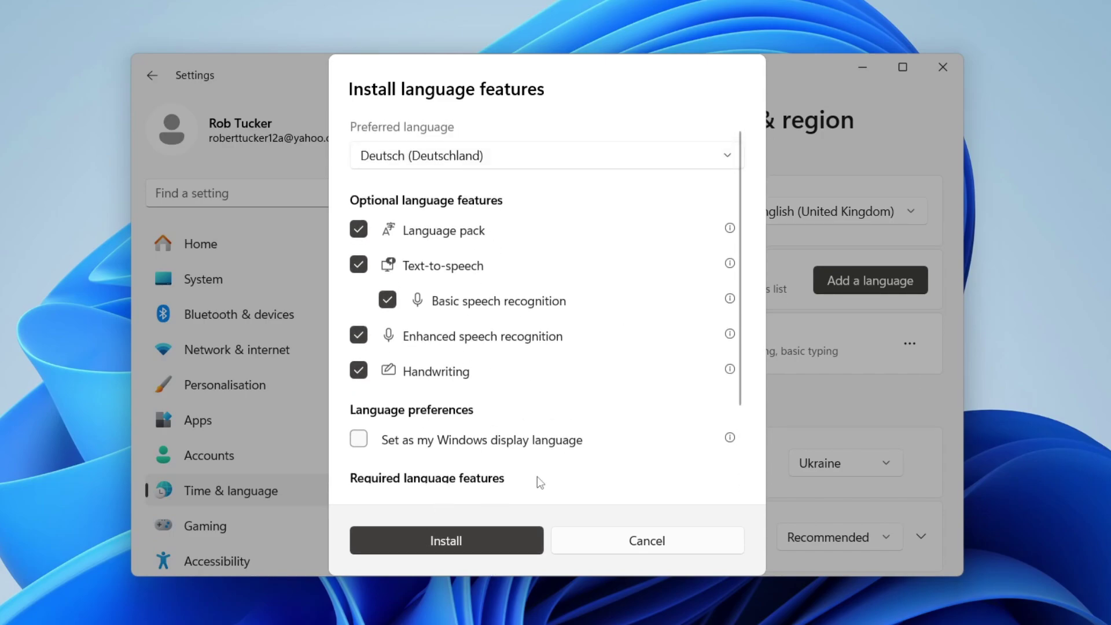
left_click(479, 551)
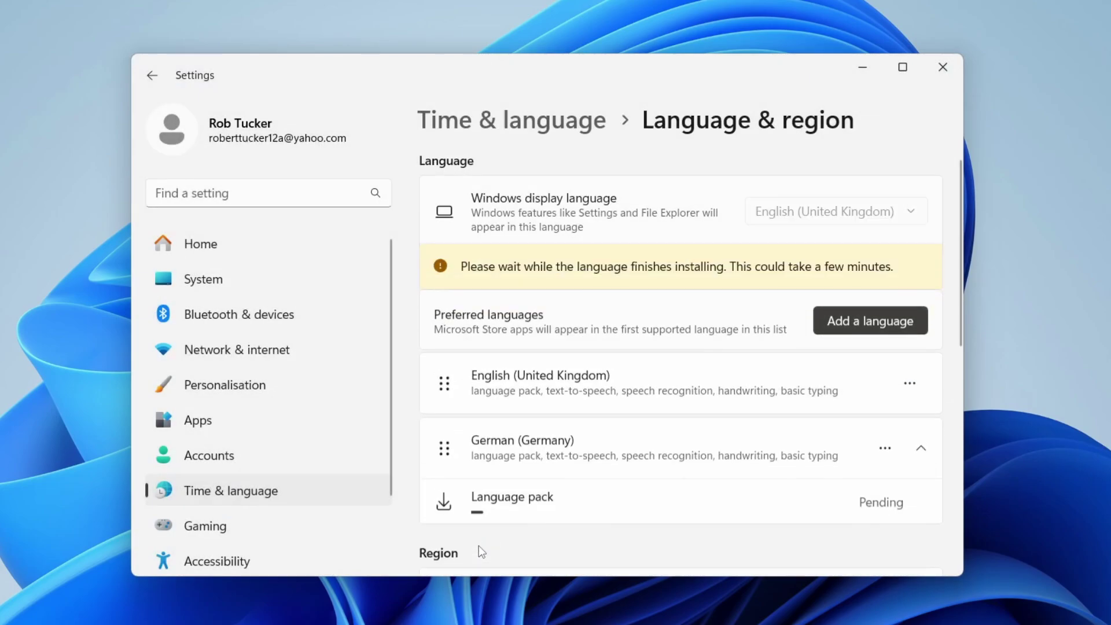
scroll(499, 458, "down", 1)
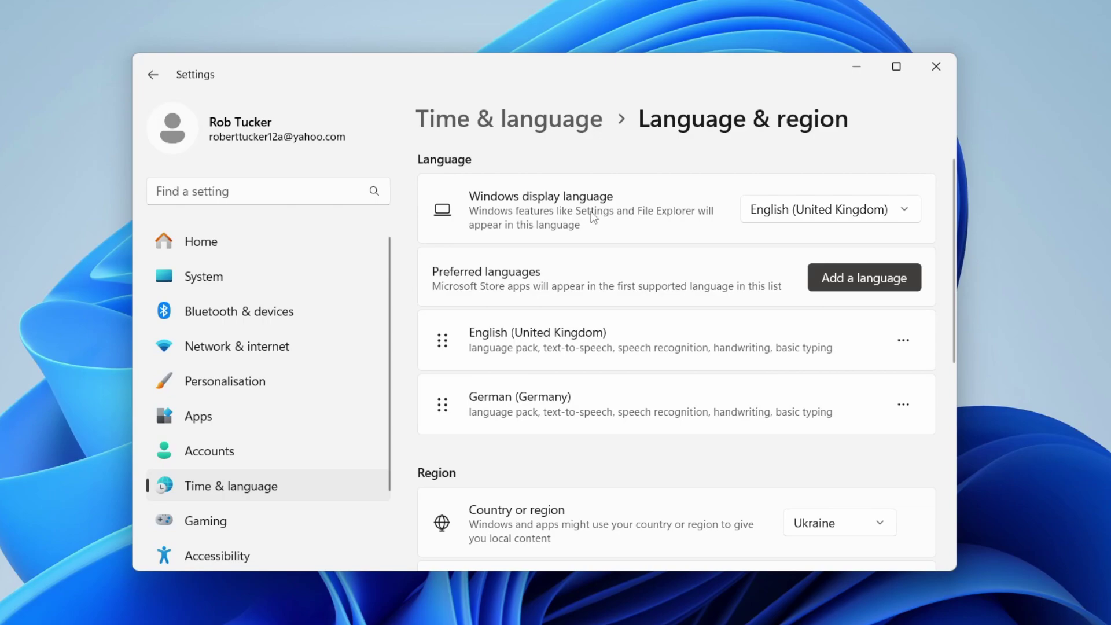
Choose Deutsch (Deutschland) as the Windows display language, triggering the sign-out notice.
left_click(829, 216)
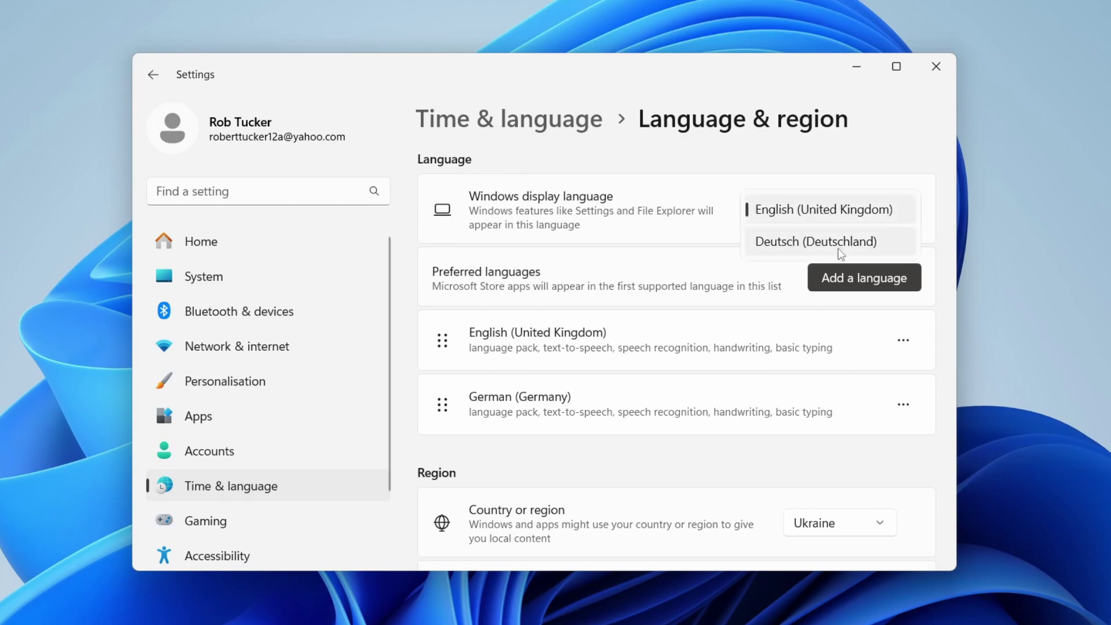
left_click(838, 248)
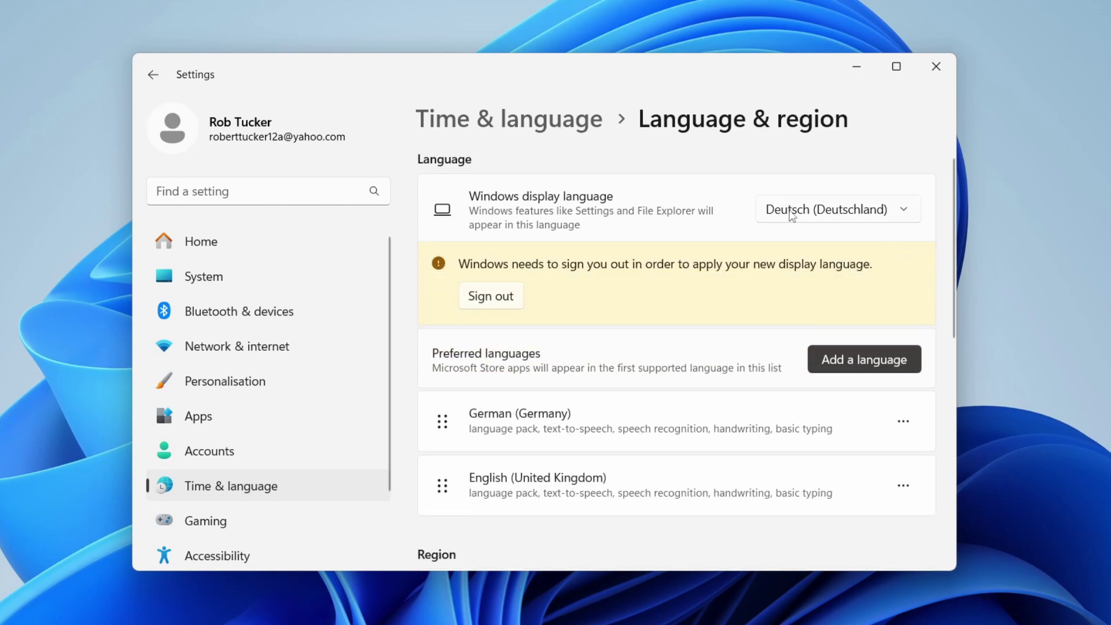